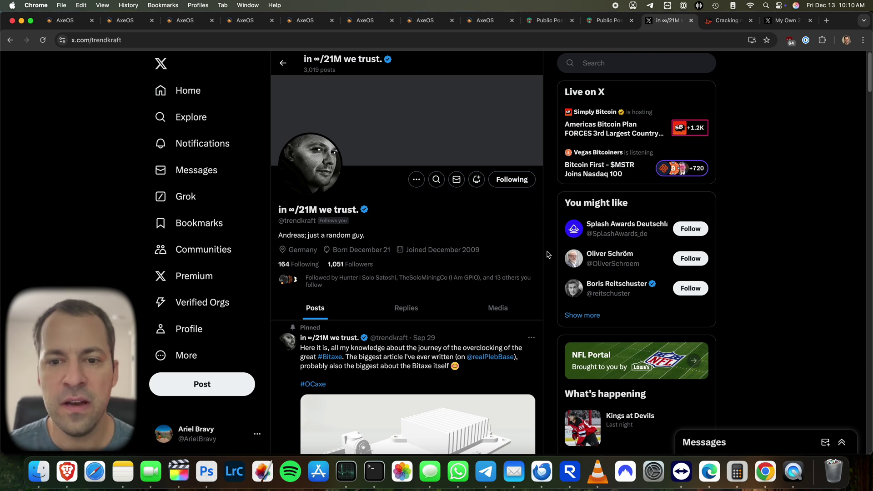
Scroll the X profile down to the pinned post linking the Bitaxe overclocking article
scroll(548, 255, "down", 3)
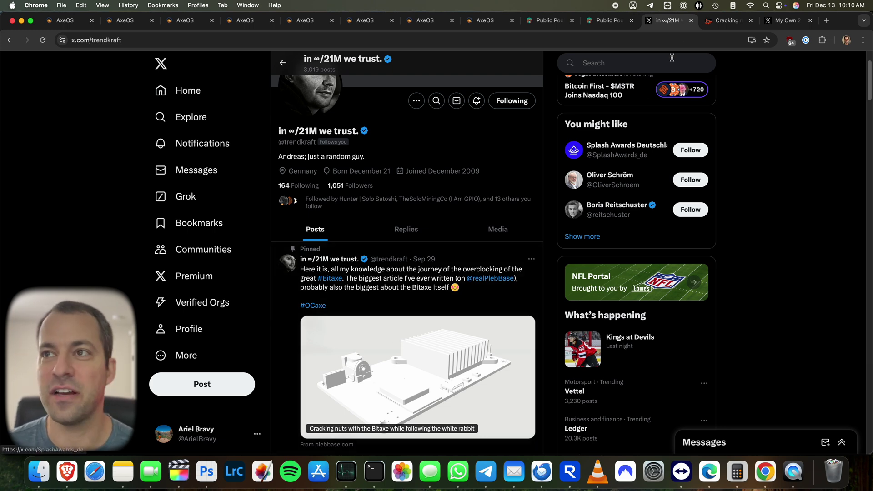
Read the plebbase overclocking article down to 'Why overclock?', then switch to the X thread
left_click(726, 21)
scroll(782, 118, "down", 7)
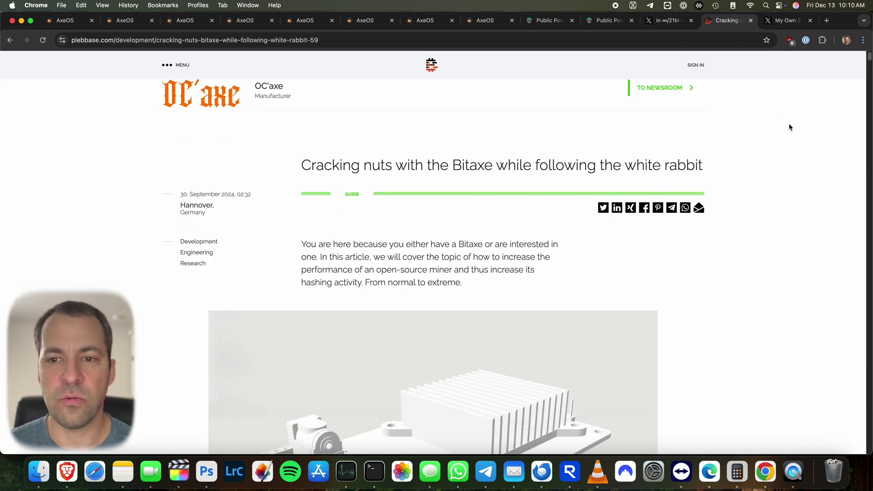
scroll(786, 140, "down", 20)
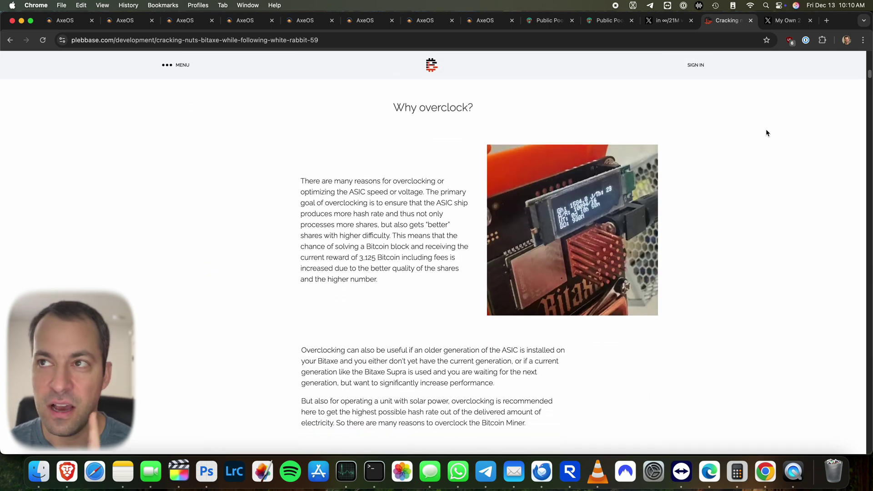
left_click(790, 25)
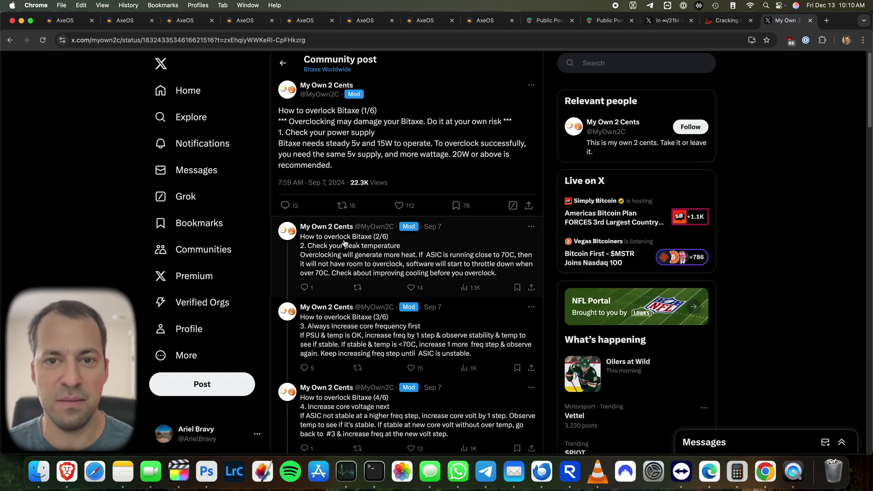
Scroll through the 'How to overclock Bitaxe' thread, then jump to the AxeOS dashboard tab
scroll(345, 242, "down", 1)
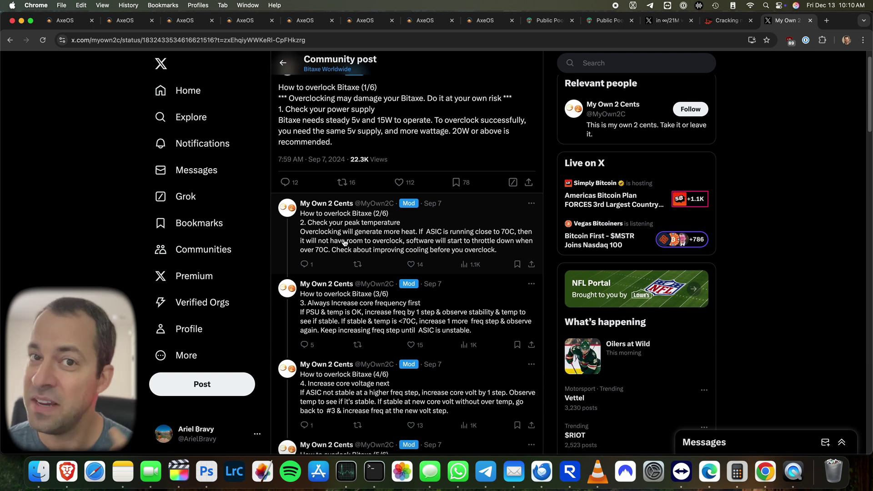
key("super+5")
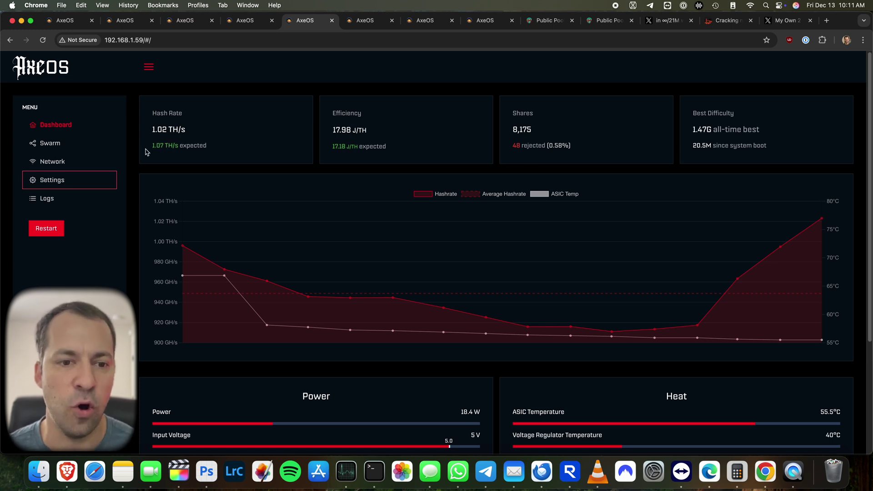
scroll(123, 197, "down", 3)
scroll(127, 198, "down", 5)
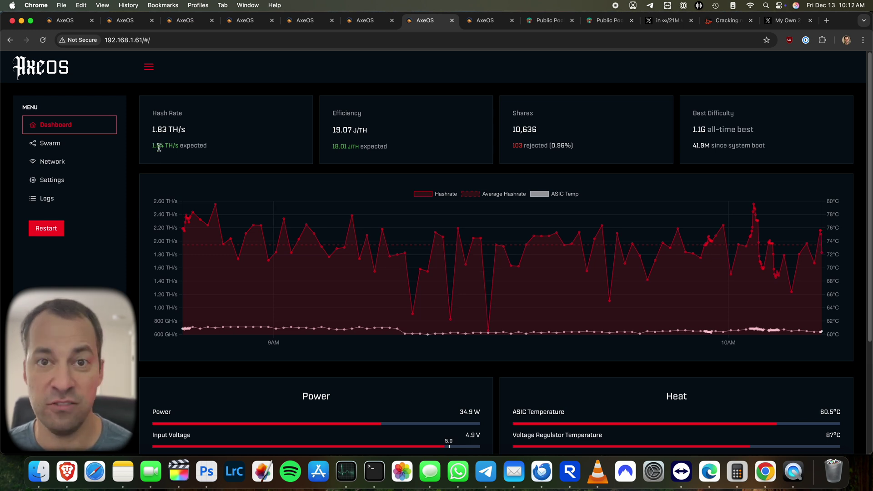
scroll(156, 168, "down", 2)
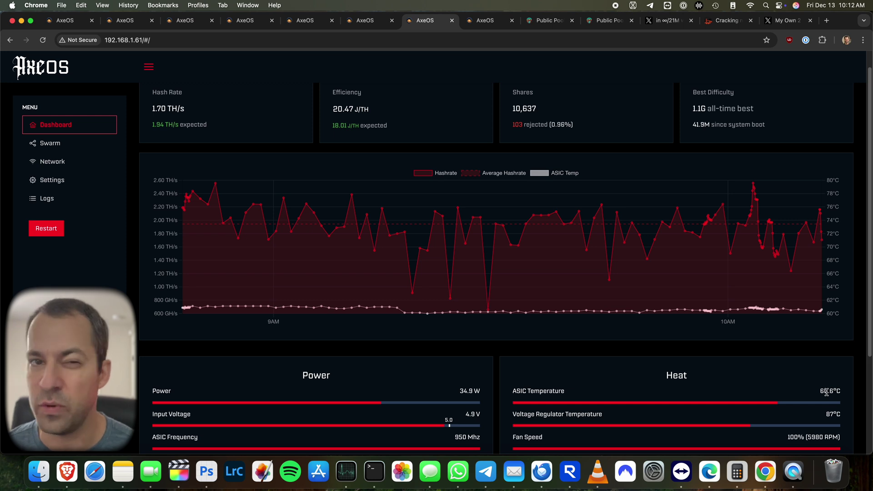
scroll(826, 392, "up", 2)
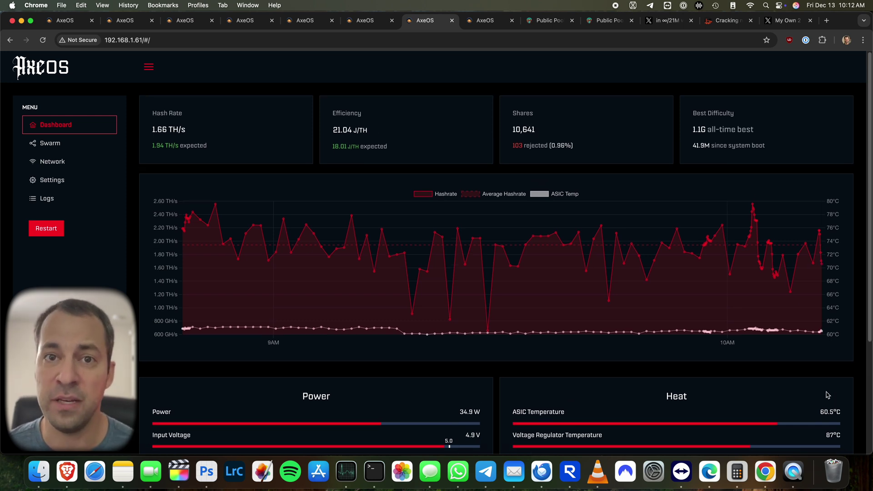
key("super+5")
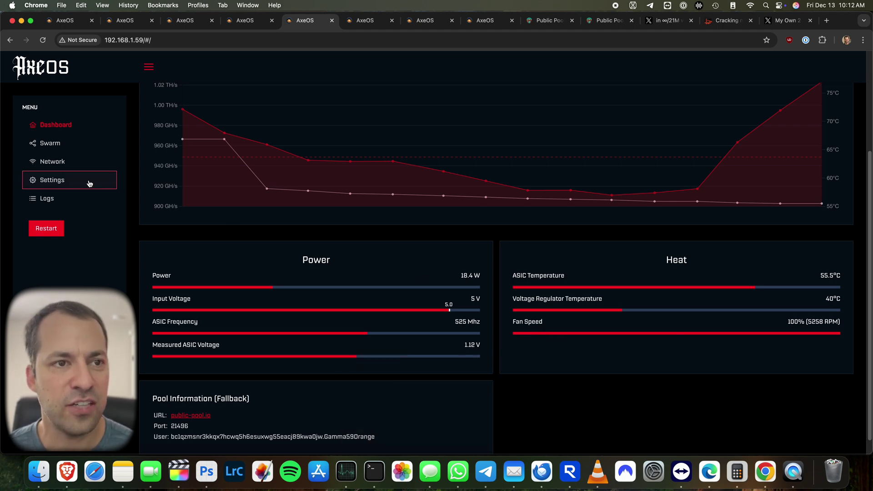
Open the miner's settings in a new tab and expand the Frequency list
left_click(45, 183, "super")
key("ctrl+Tab")
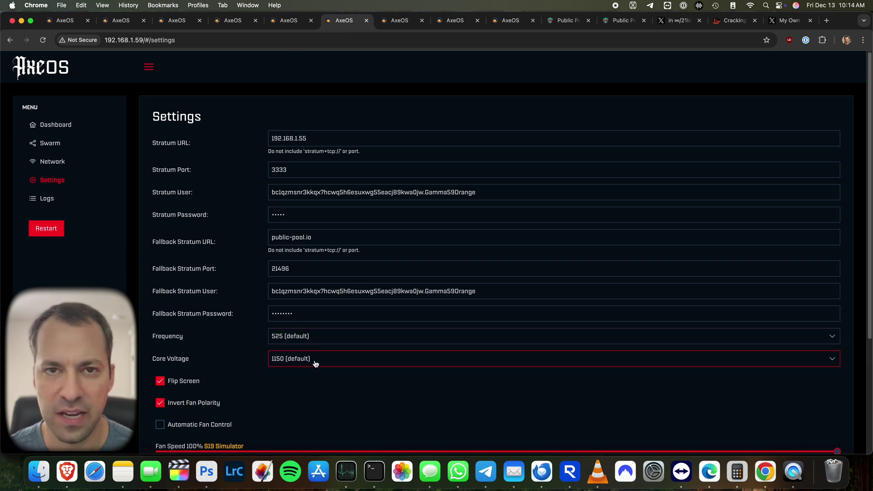
left_click(319, 341)
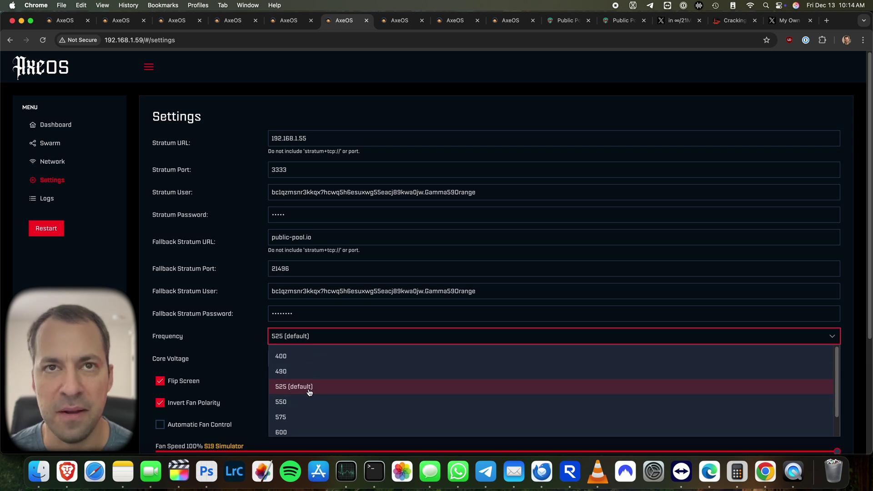
left_click(292, 23)
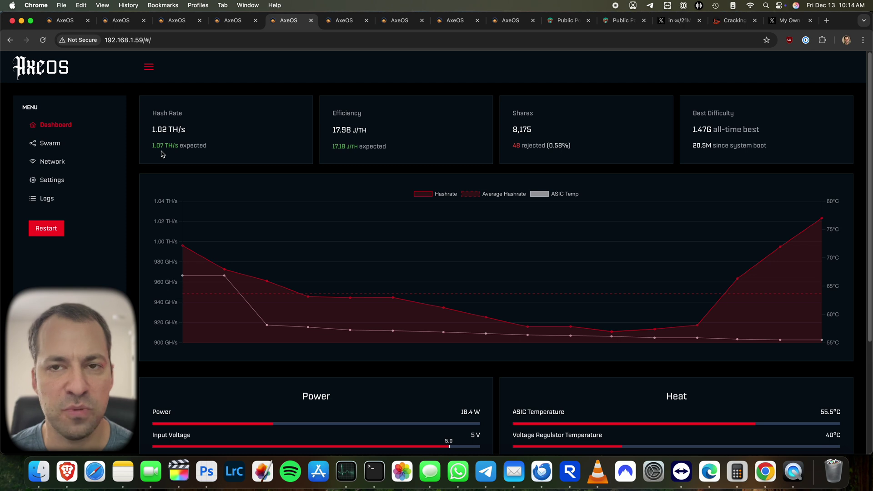
left_click(341, 21)
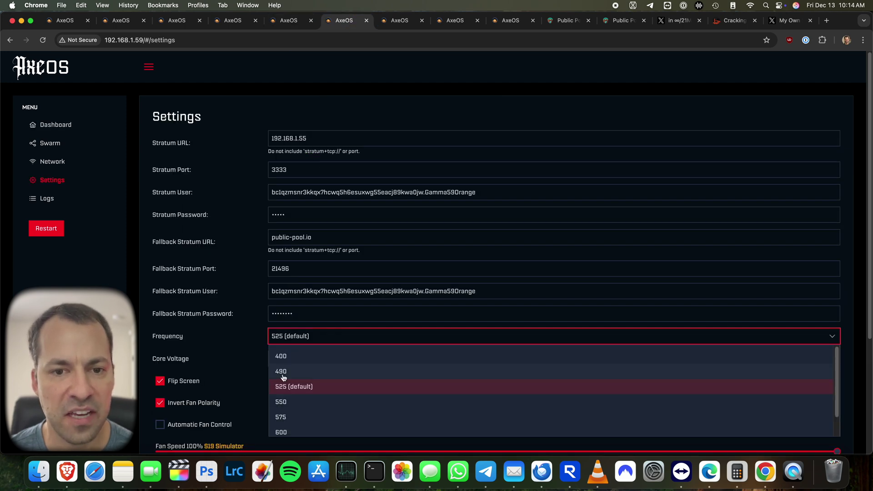
Set the frequency to 550, save it, and return to the dashboard
left_click(290, 403)
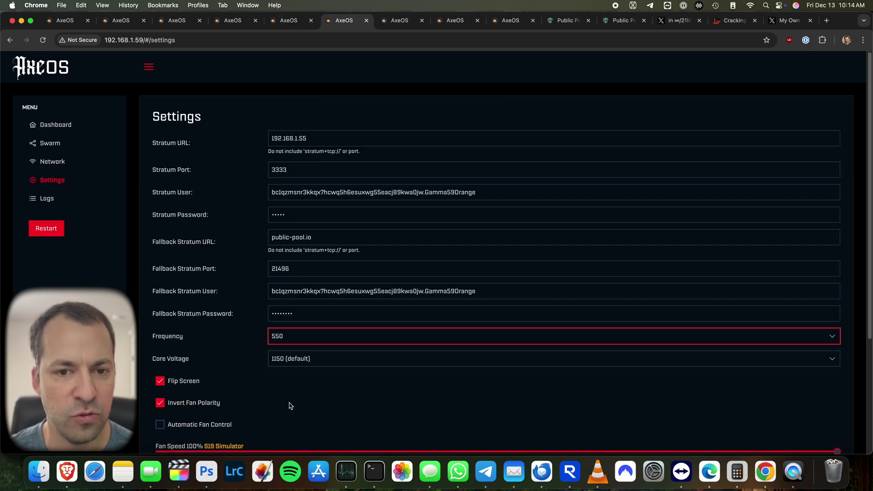
left_click(287, 395)
scroll(284, 392, "down", 2)
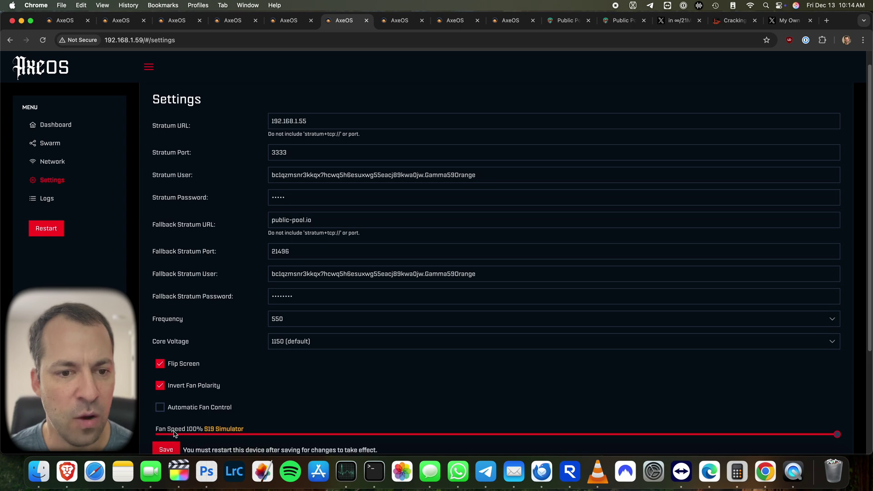
left_click(167, 449)
scroll(268, 406, "down", 5)
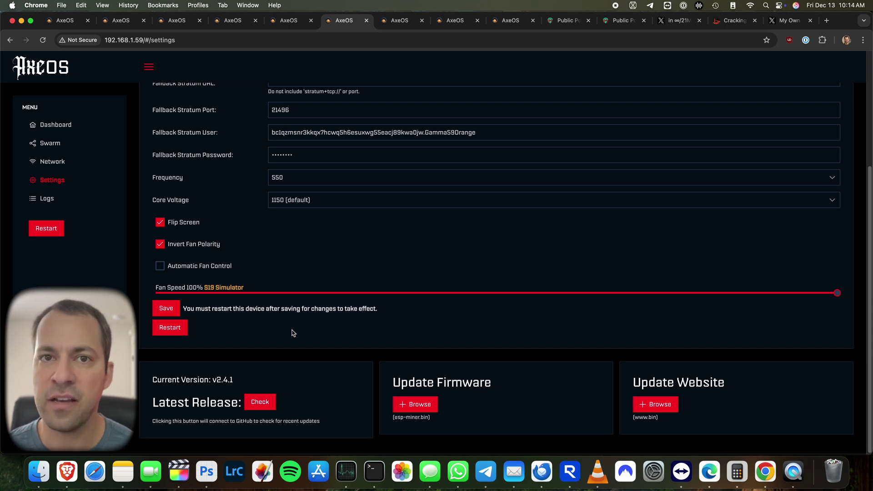
left_click(73, 128)
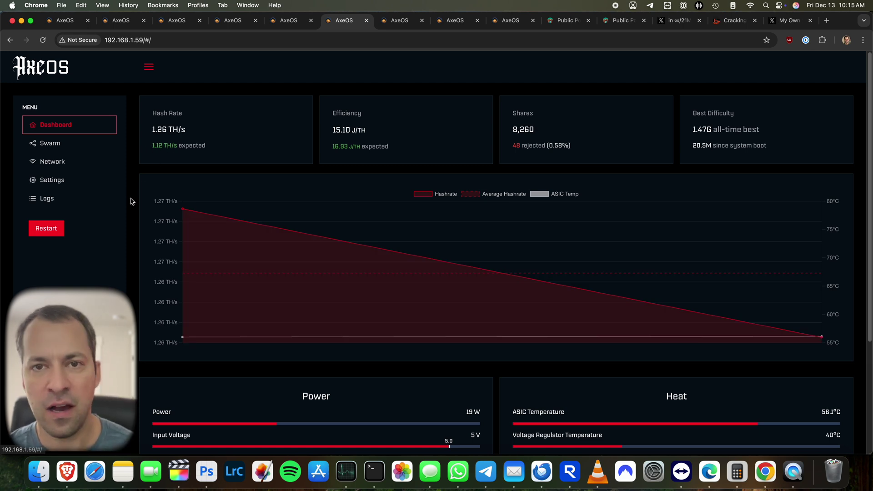
Confirm the dashboard's ASIC Frequency reads 550 MHz, then reopen Settings
scroll(130, 202, "down", 5)
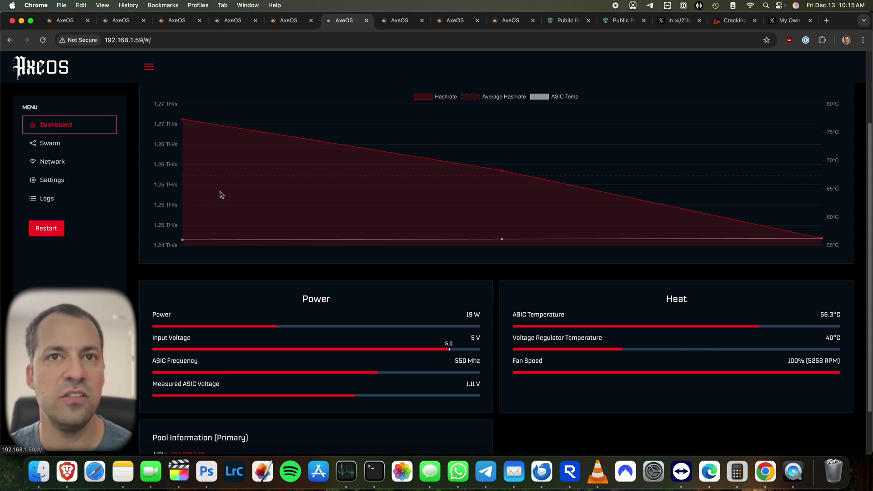
left_click(59, 179)
Set the miner's frequency to 575 and save it
scroll(287, 298, "down", 1)
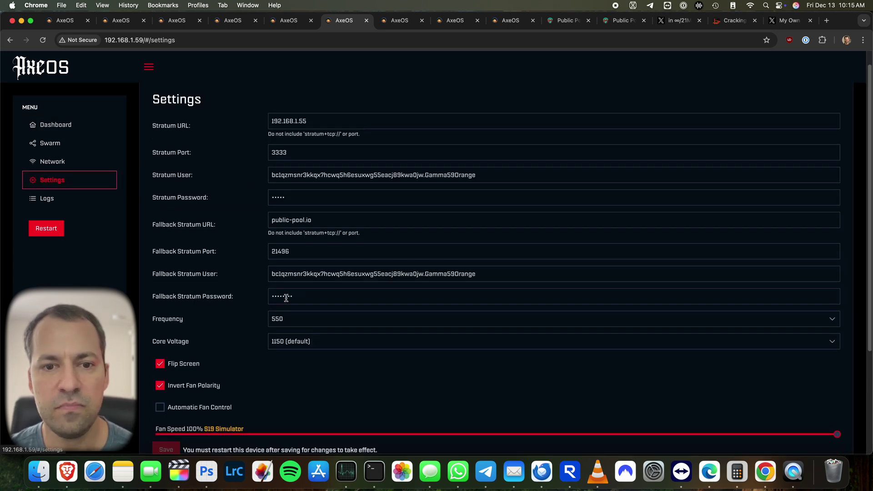
left_click(301, 320)
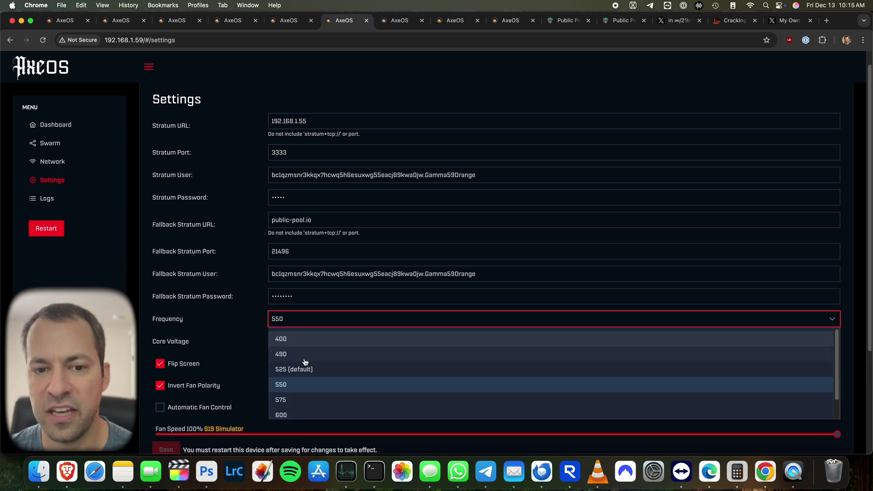
left_click(300, 400)
scroll(191, 418, "down", 1)
left_click(165, 410)
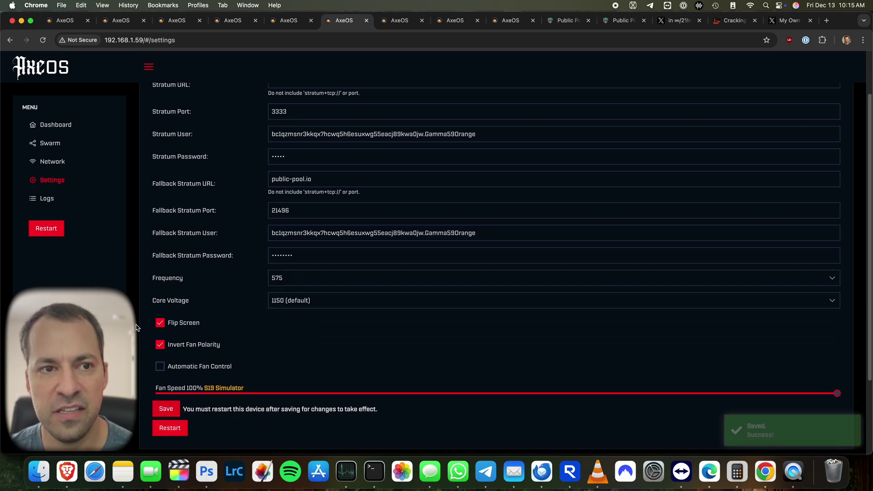
Return to the dashboard and scroll down to check the hashrate
scroll(136, 326, "up", 2)
left_click(59, 125)
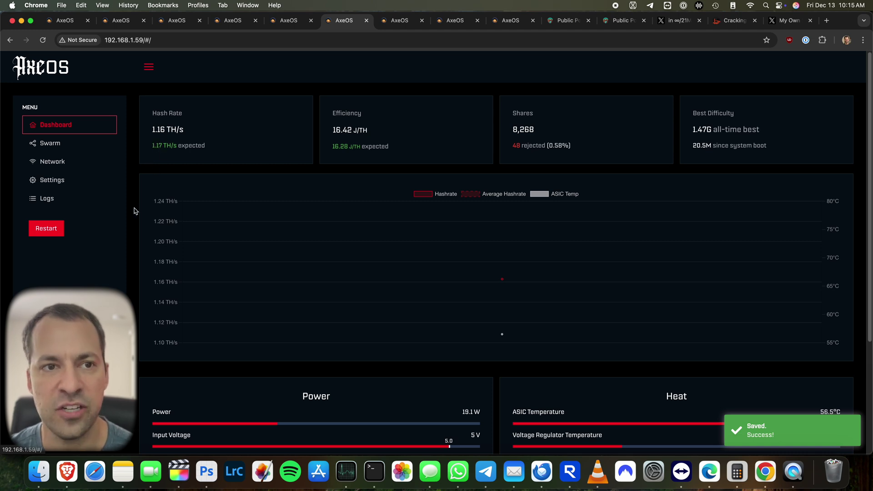
scroll(133, 210, "down", 1)
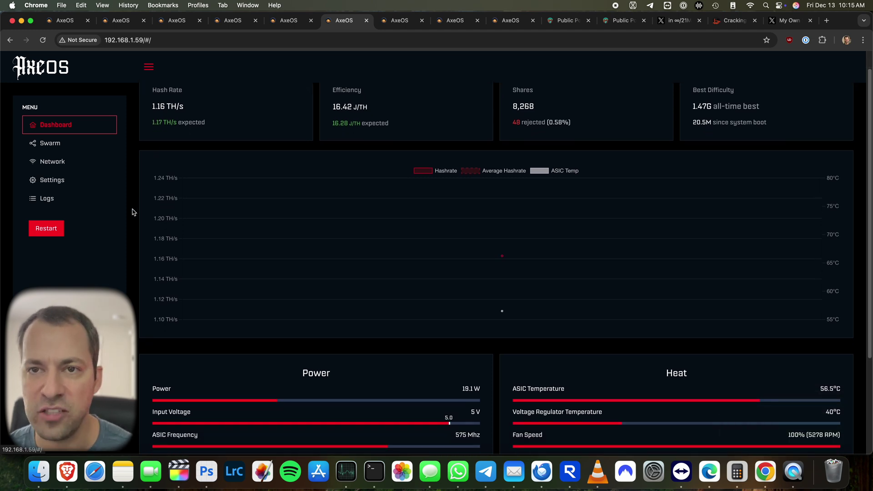
scroll(134, 212, "down", 1)
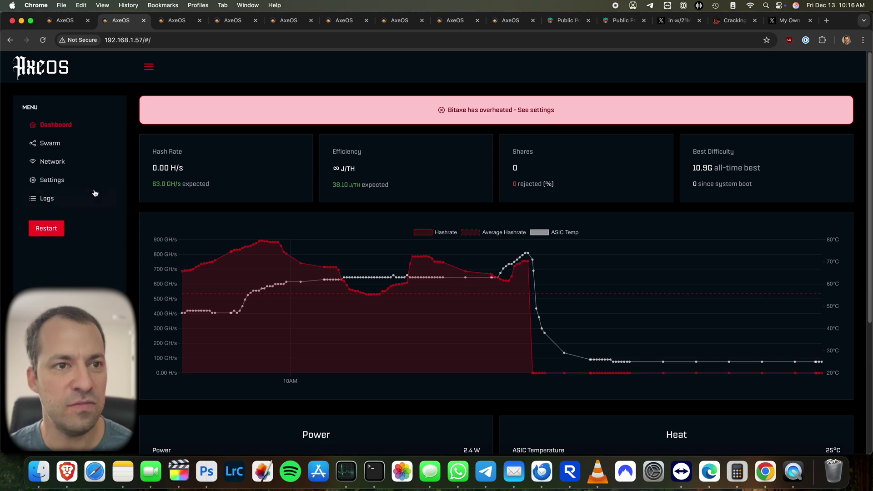
Disable overheat mode and save default frequency 490 and core voltage 1166
left_click(50, 179)
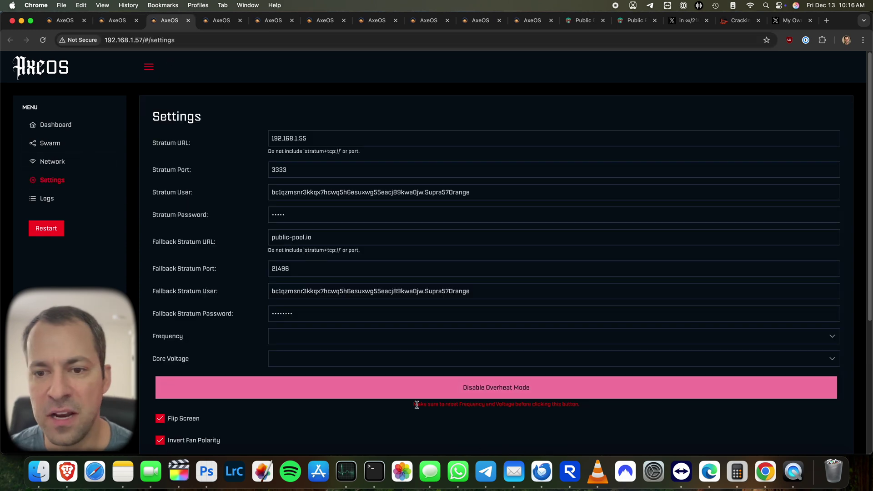
left_click(478, 392)
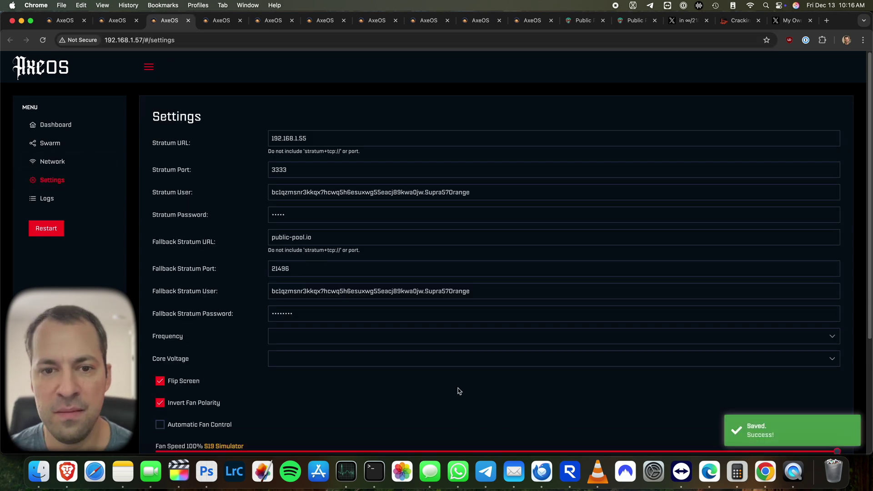
left_click(281, 342)
scroll(304, 394, "down", 2)
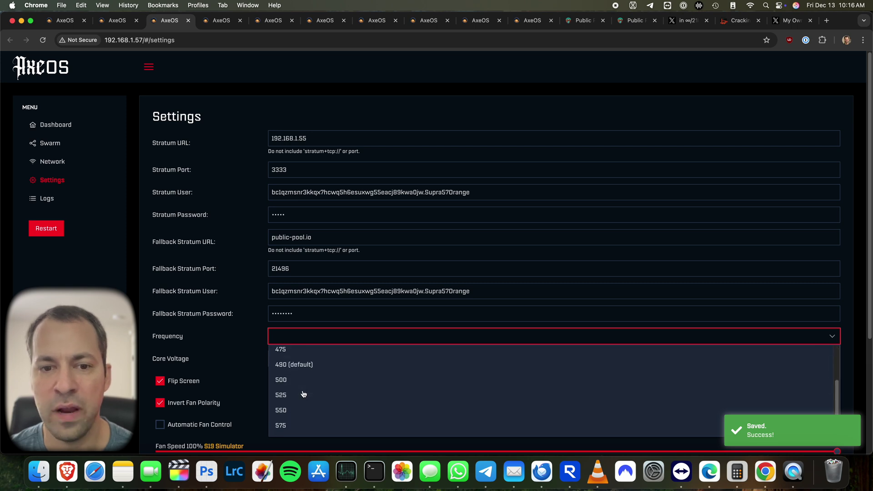
left_click(301, 365)
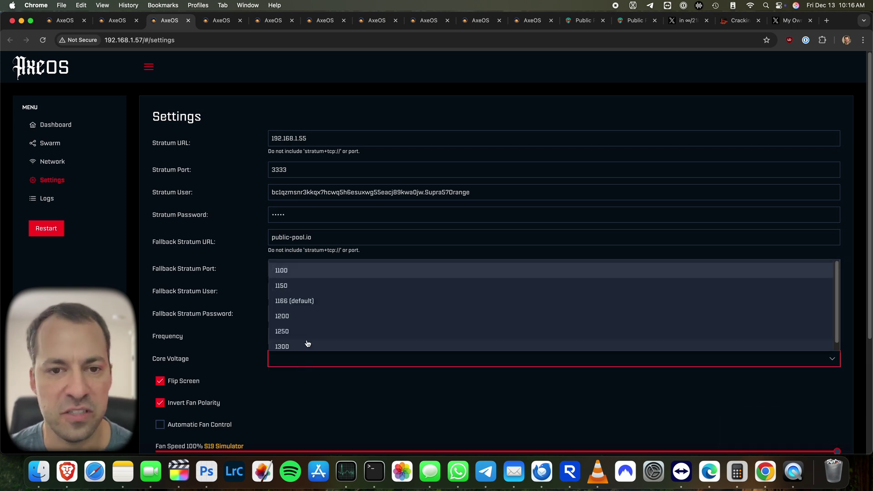
left_click(309, 302)
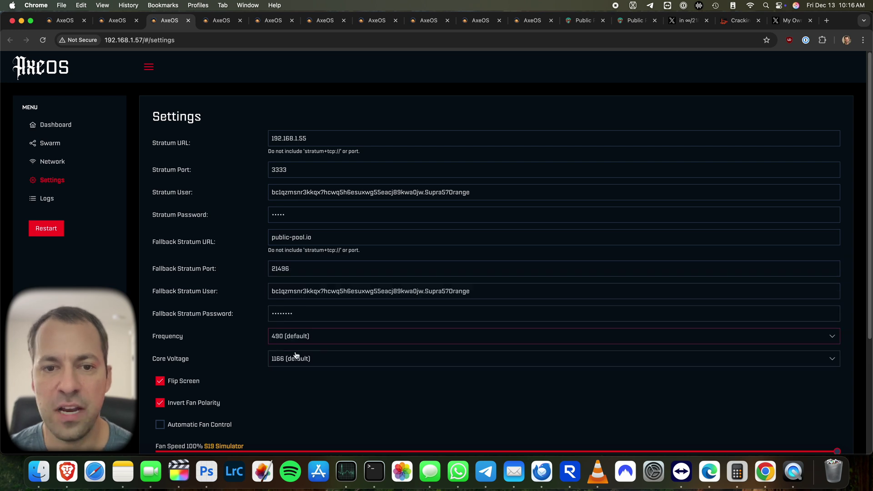
scroll(275, 356, "down", 2)
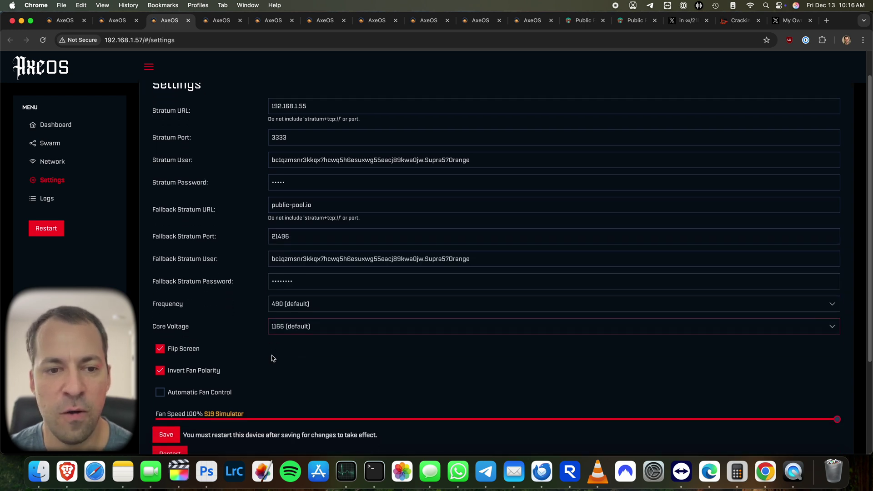
left_click(167, 434)
left_click(64, 129)
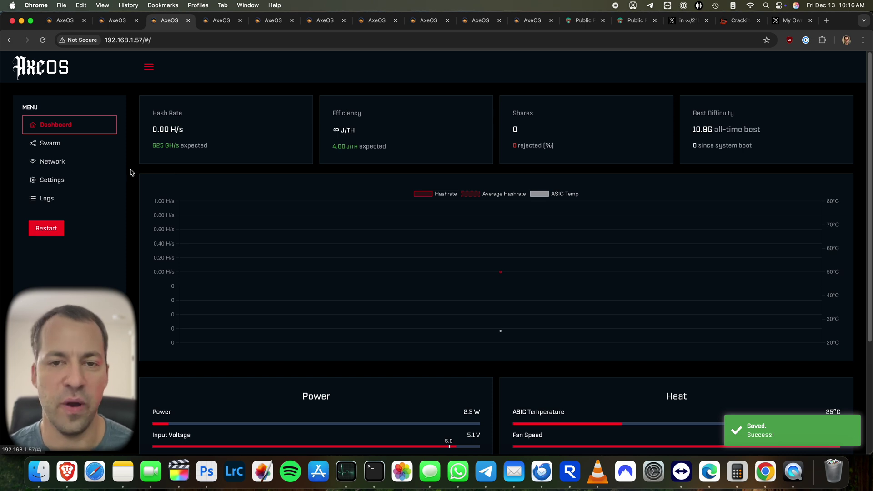
Choose frequency 525 and core voltage 1200, then switch to the 192.168.1.59 miner
left_click(68, 180)
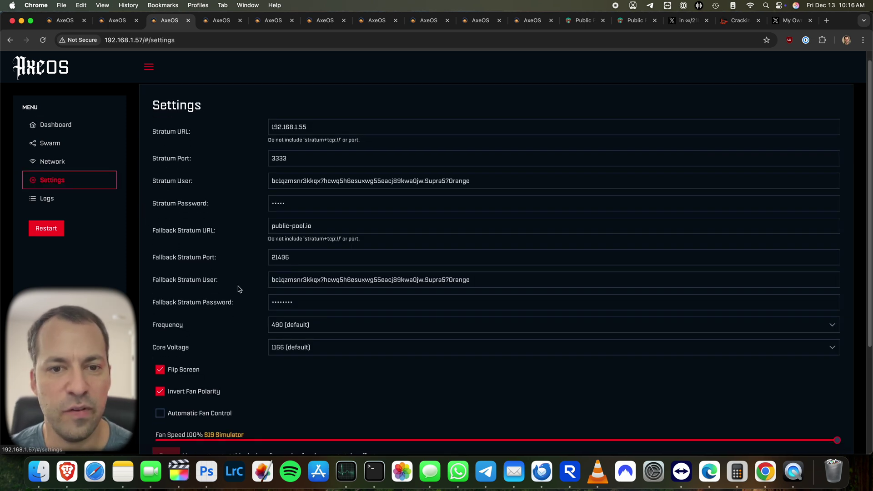
left_click(313, 331)
scroll(323, 360, "down", 2)
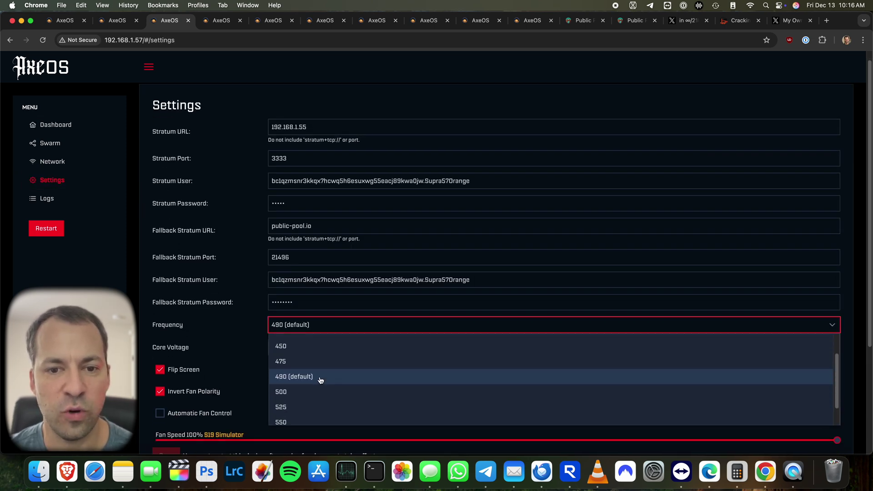
left_click(298, 406)
left_click(305, 351)
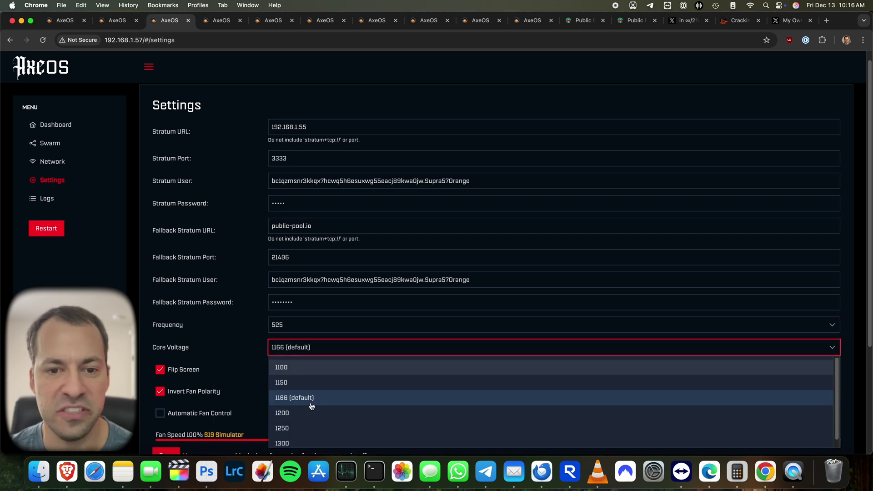
left_click(304, 414)
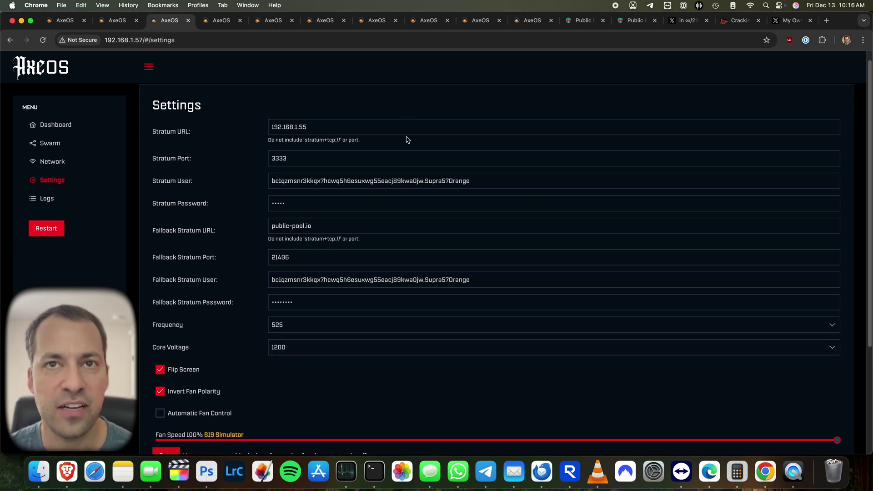
left_click(377, 21)
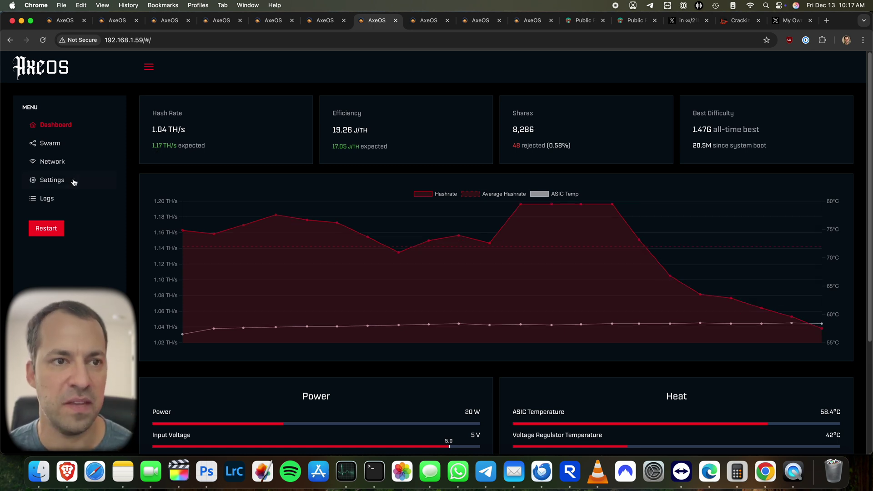
Set the 192.168.1.59 miner's core voltage to 1200 and save it
left_click(51, 181)
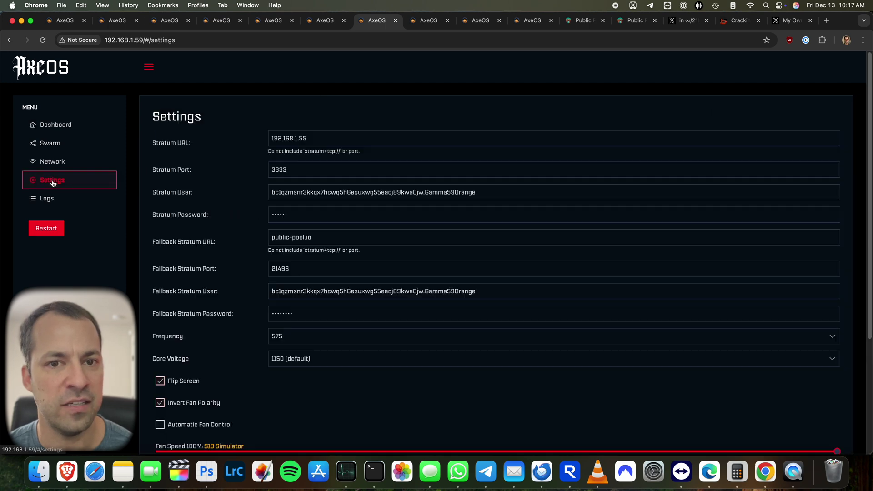
left_click(302, 342)
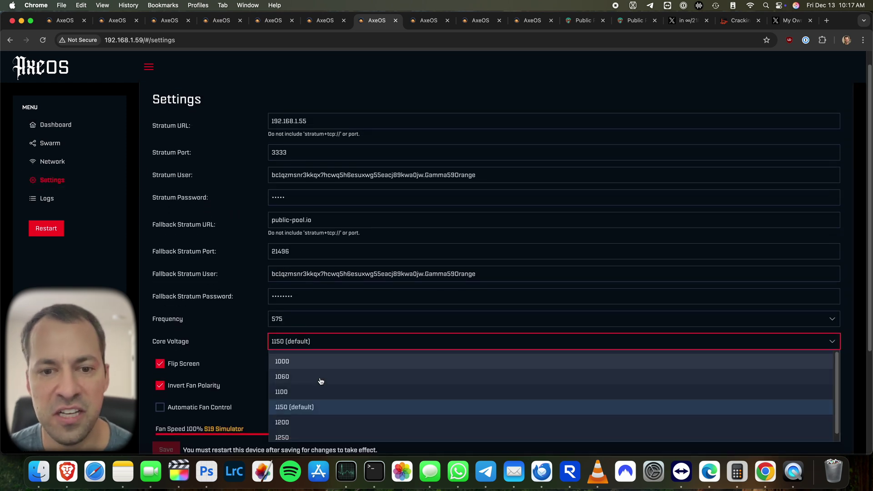
left_click(306, 423)
scroll(309, 403, "down", 1)
left_click(179, 437)
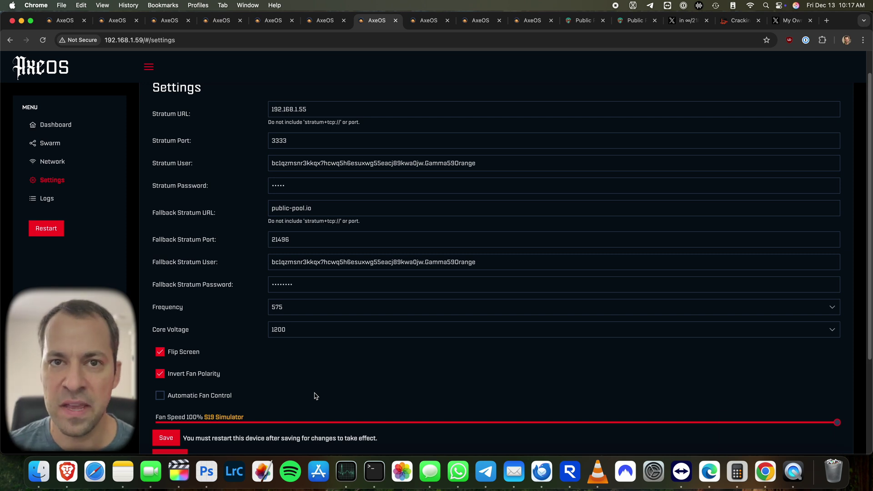
Choose frequency 600 and core voltage 1250
left_click(310, 313)
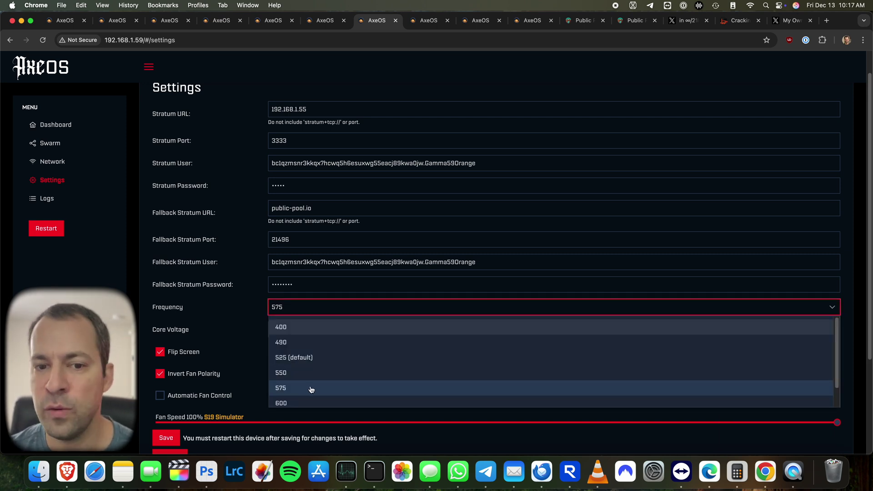
left_click(311, 404)
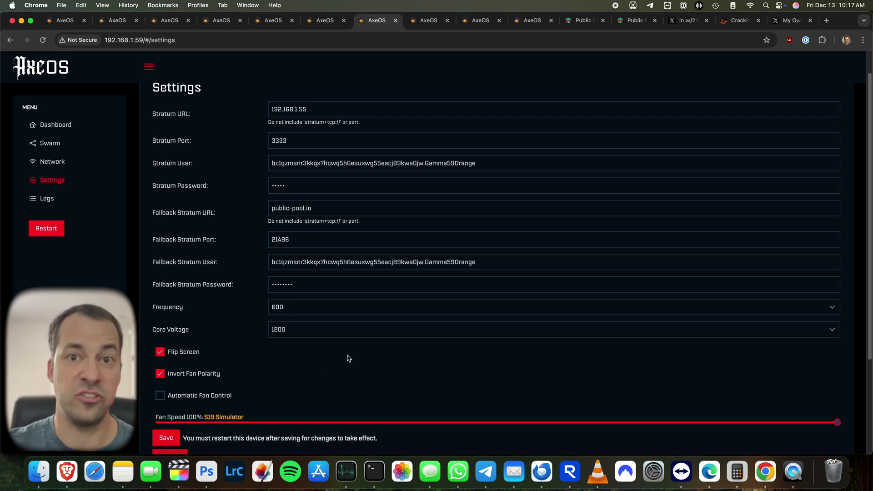
left_click(347, 335)
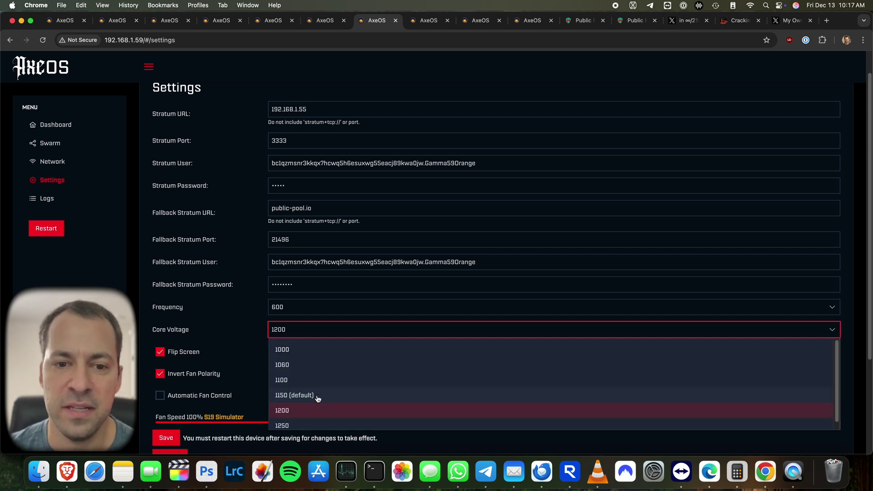
left_click(308, 426)
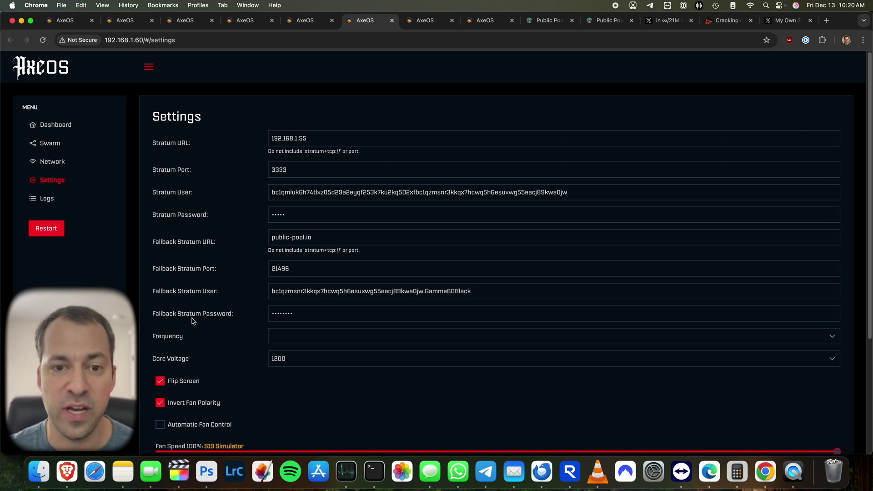
Browse the 192.168.1.60 miner's Frequency options, closing the list without choosing a value
left_click(294, 341)
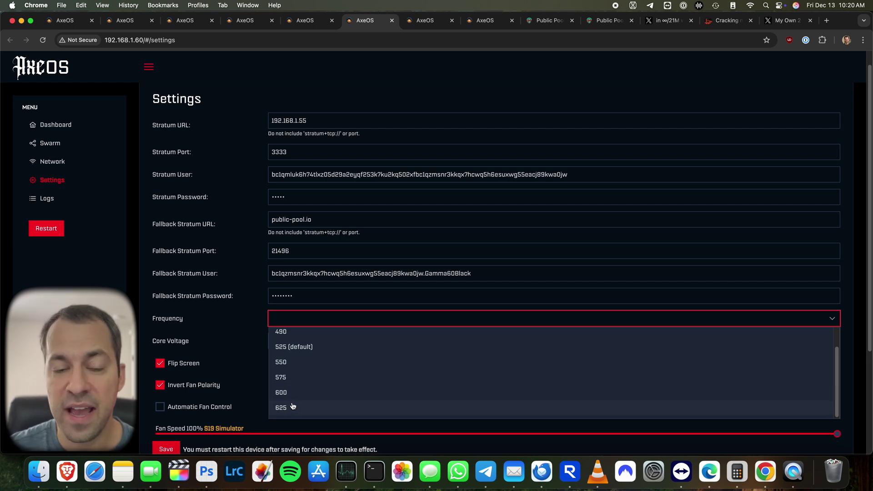
left_click(253, 321)
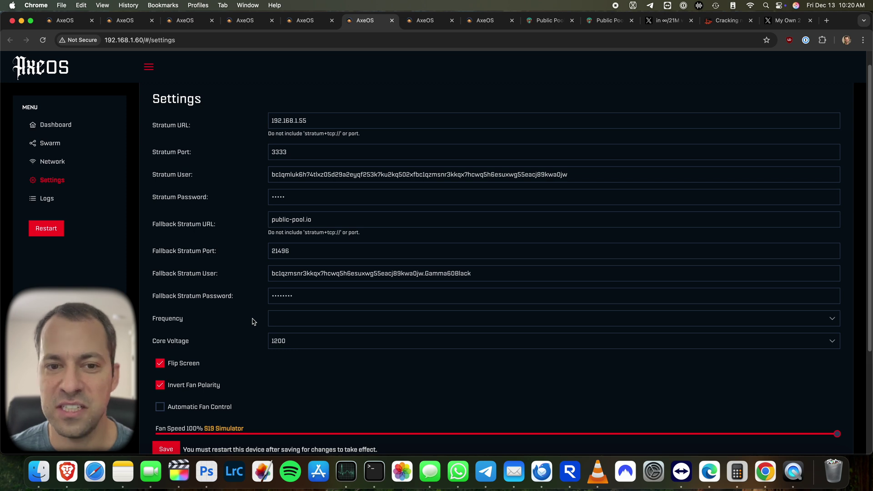
left_click(275, 322)
scroll(304, 353, "down", 1)
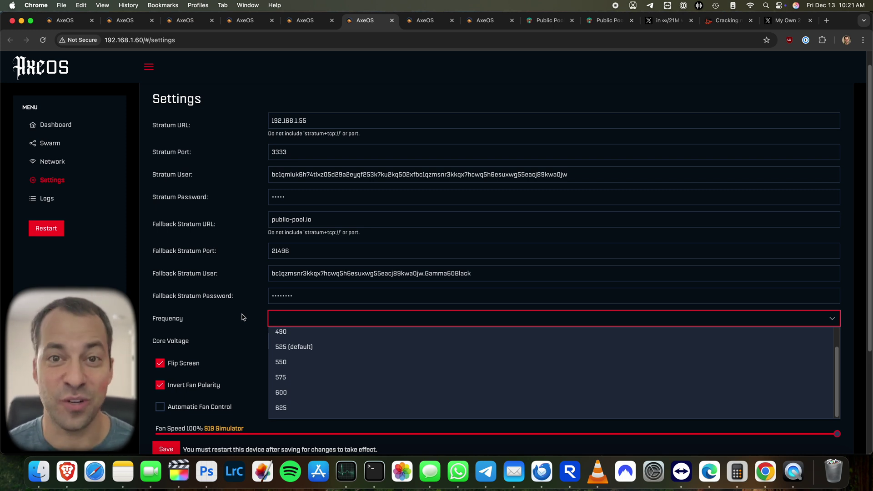
left_click(242, 317)
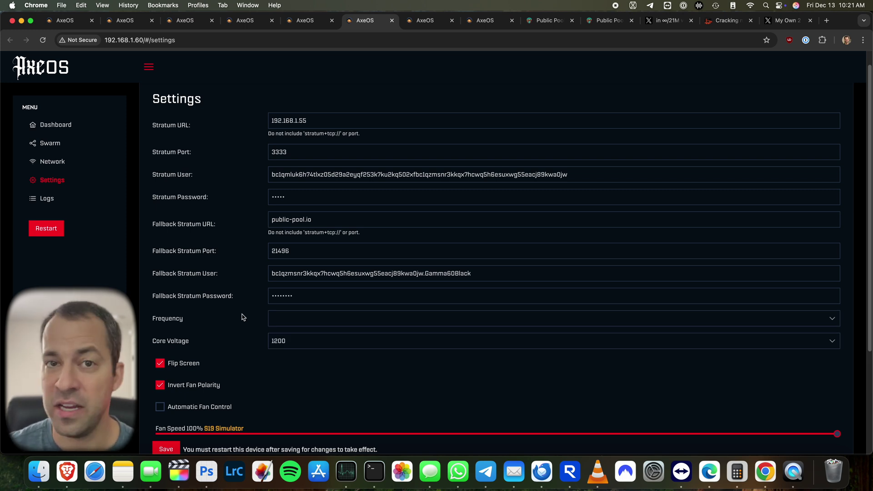
Open developer tools via Inspect and enter a custom frequency of 700
right_click(241, 311)
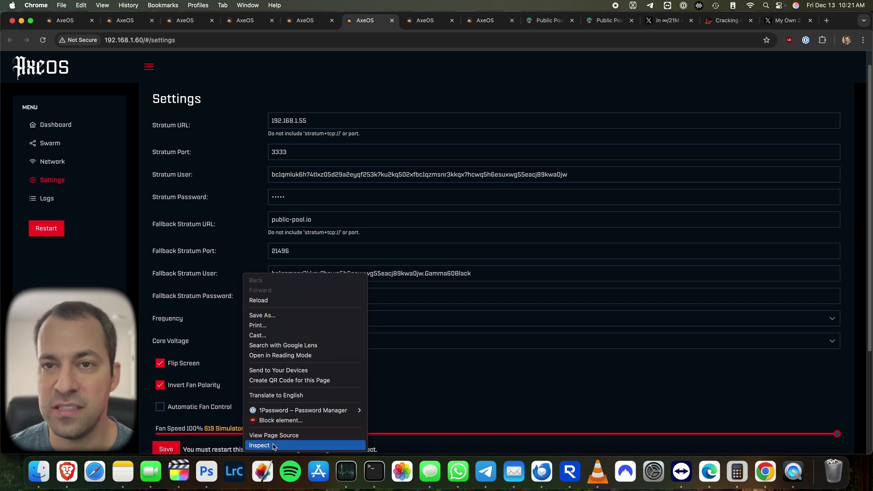
left_click(259, 445)
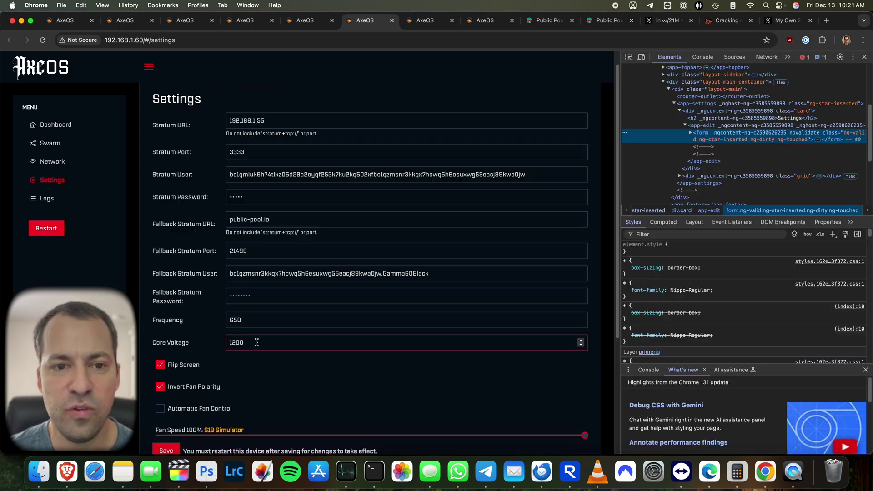
left_click(245, 319)
key("BackSpace")
key("BackSpace")
key("BackSpace")
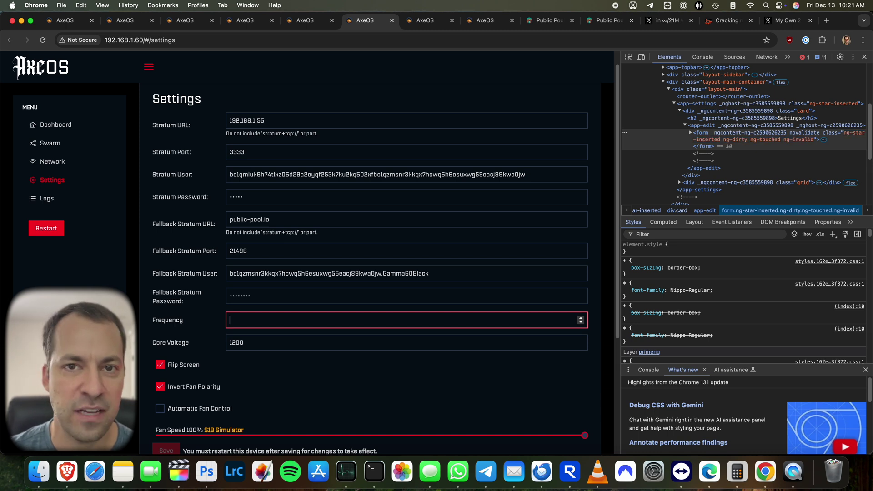
type("650")
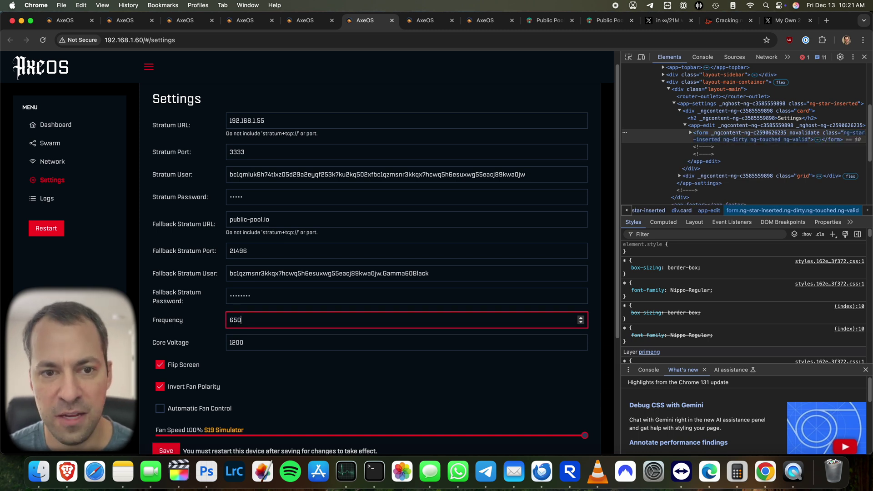
key("BackSpace")
key("BackSpace")
type("75")
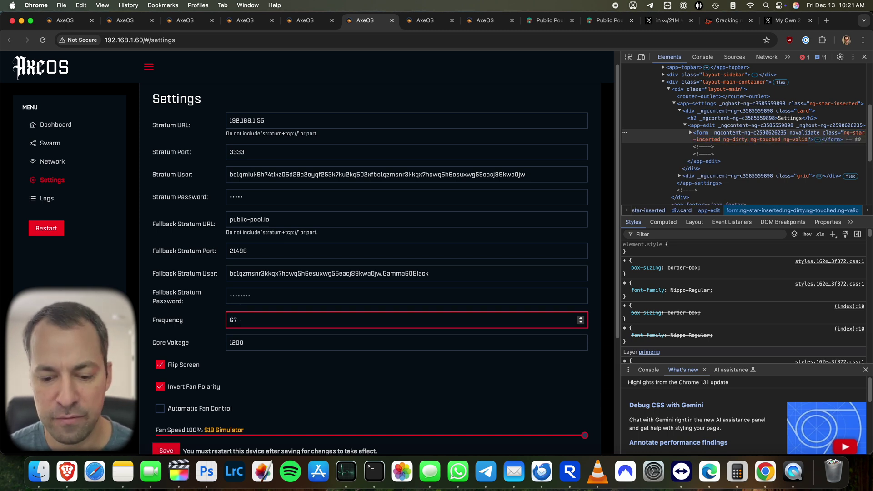
key("BackSpace")
key("BackSpace")
type("700")
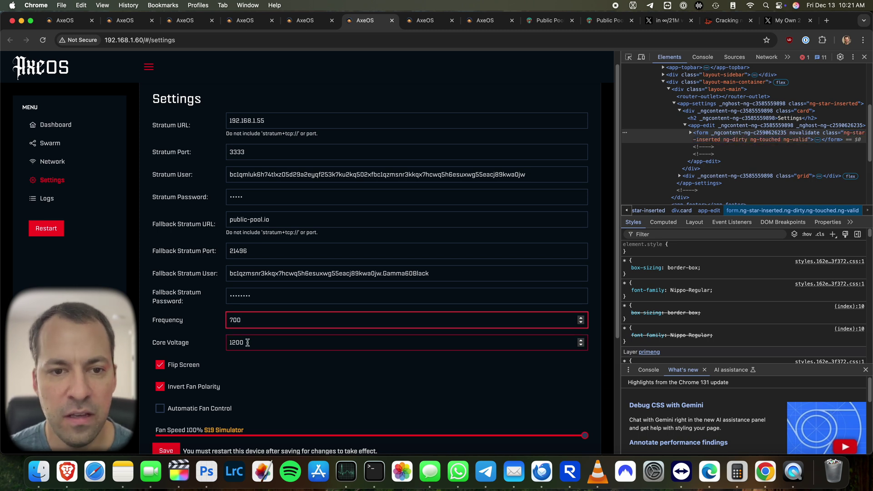
Try core voltage 1250, then clear it and set the frequency to 2000
left_click_drag(235, 342, 282, 342)
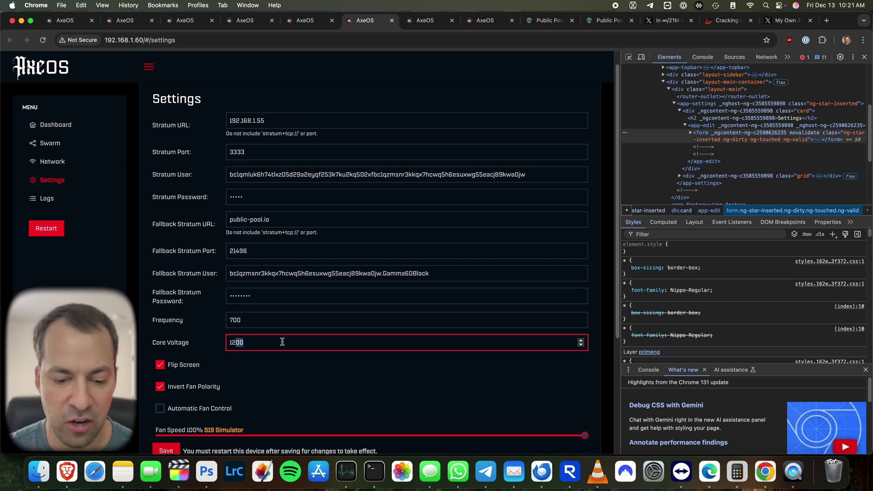
type("75")
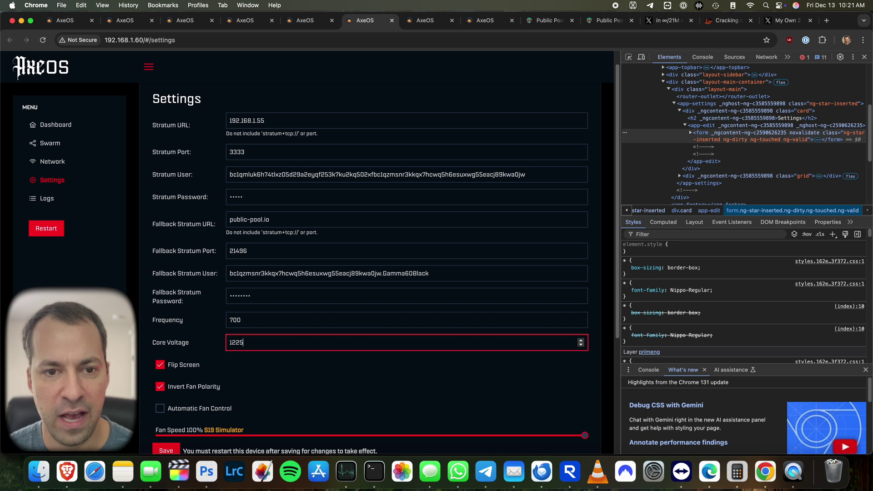
key("BackSpace")
key("BackSpace")
type("50")
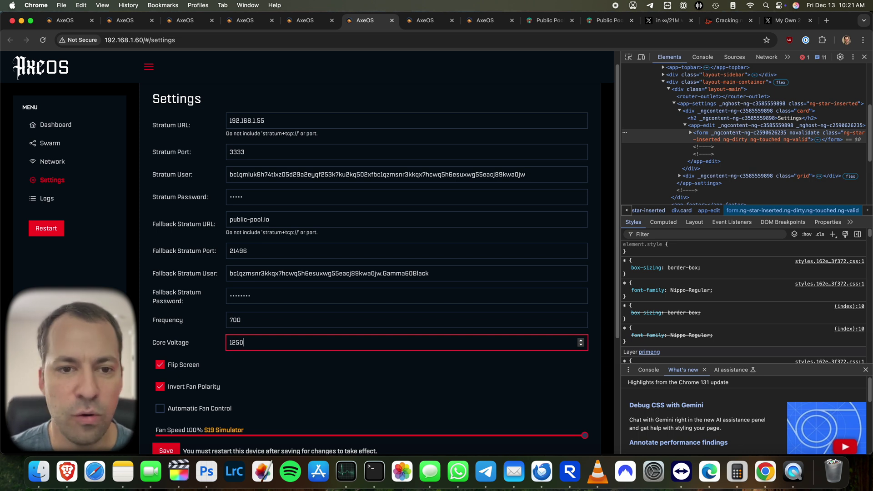
key("BackSpace")
key("BackSpace")
key("BackSpace")
key("BackSpace")
key("shift+Tab")
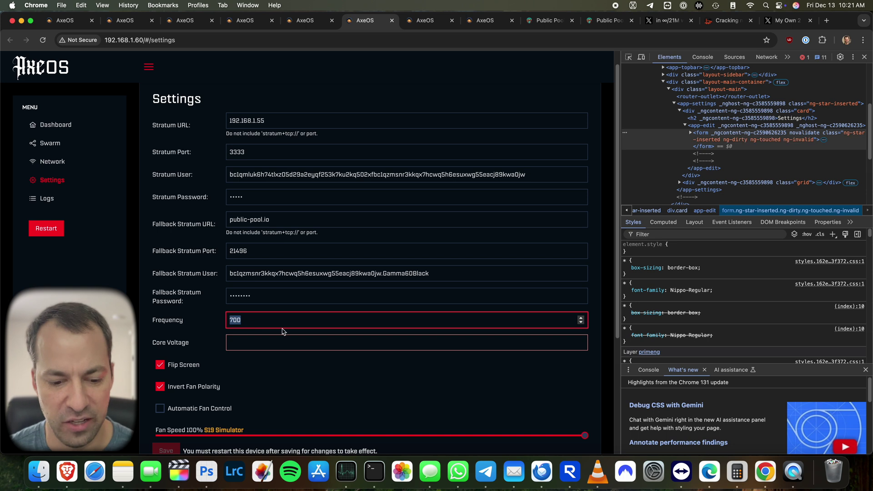
type("2000")
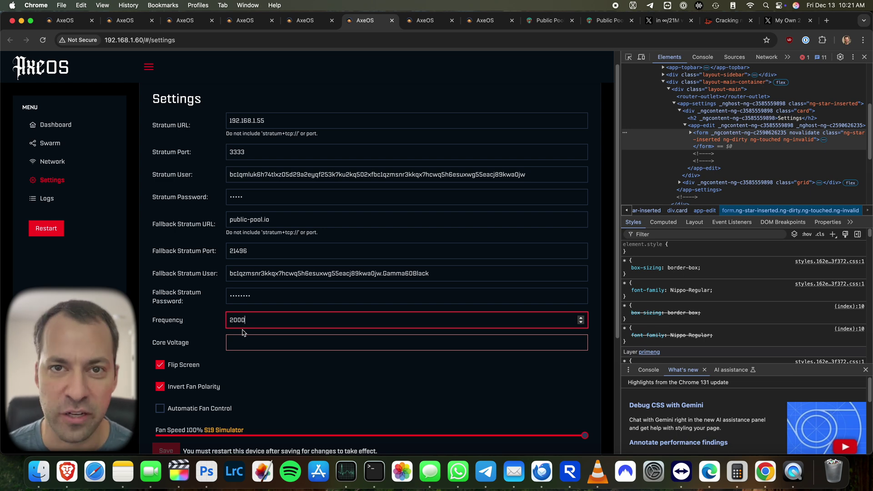
Note the 2.08 TH/s swarm hash rate, then review the 192.168.1.61 miner's frequency and core voltage presets
key("super+8")
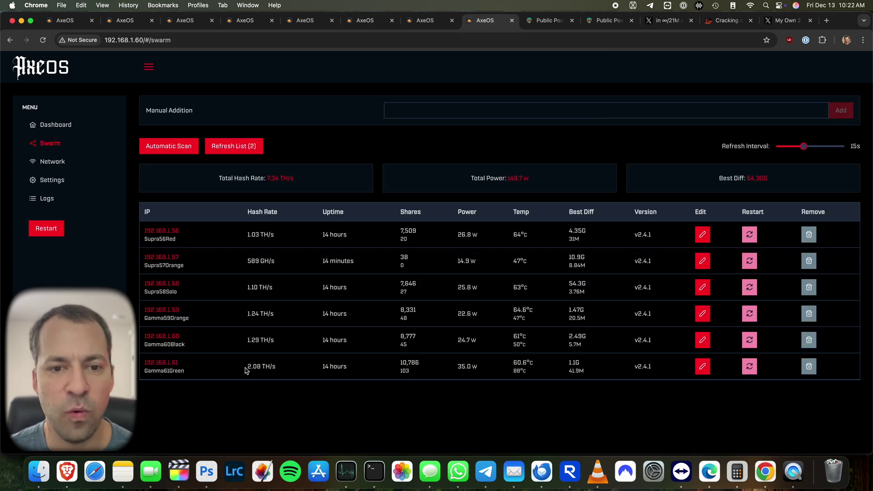
left_click_drag(246, 367, 274, 368)
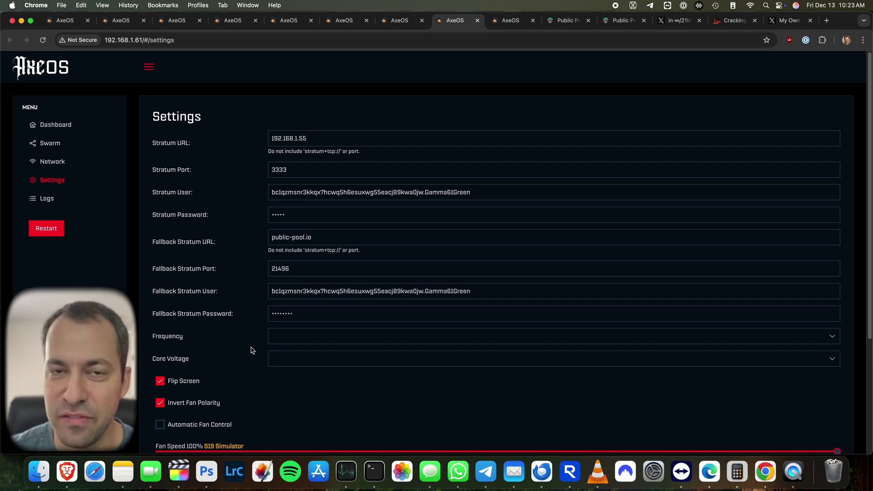
left_click(293, 343)
scroll(314, 370, "down", 1)
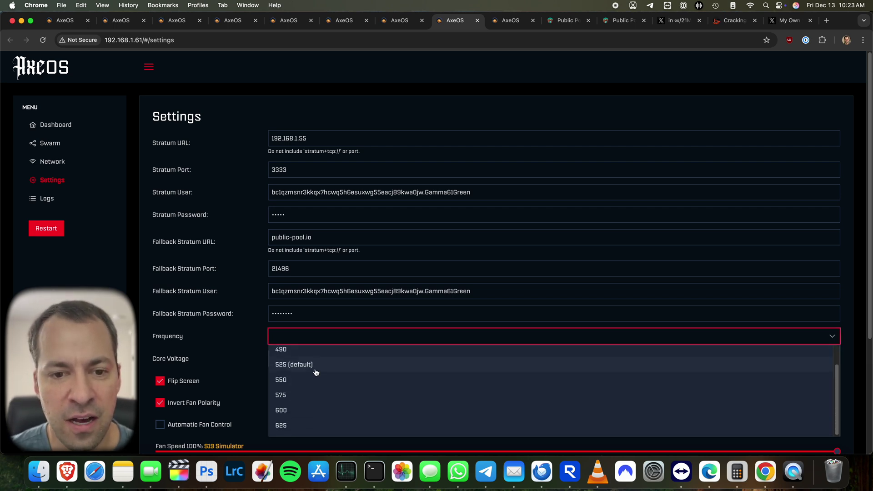
left_click(224, 332)
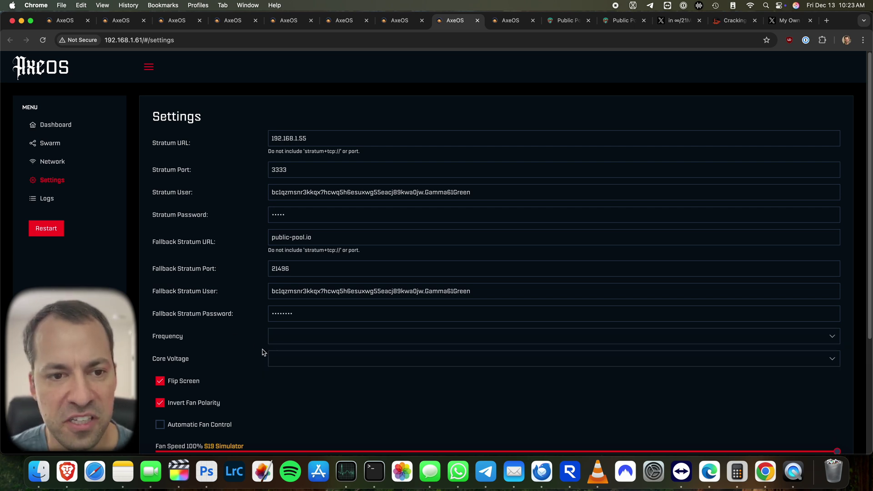
left_click(291, 358)
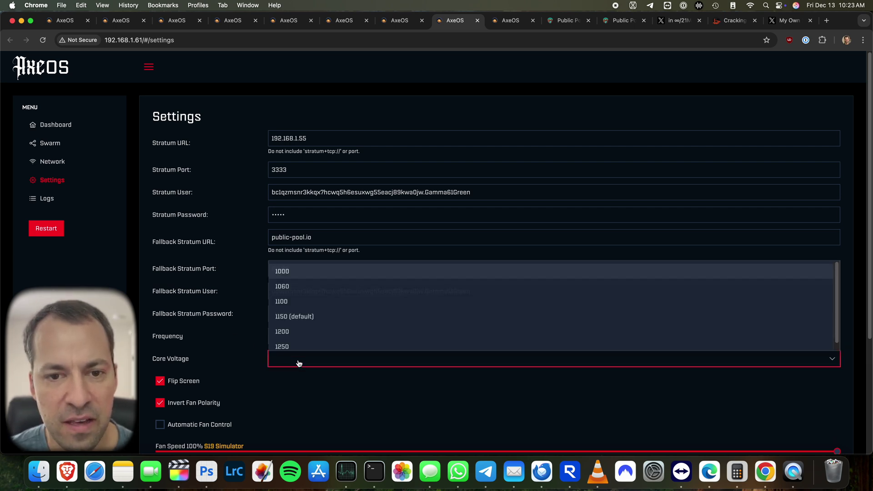
left_click(239, 335)
Open Chrome DevTools via Inspect on the 192.168.1.61 miner's settings page
right_click(254, 334)
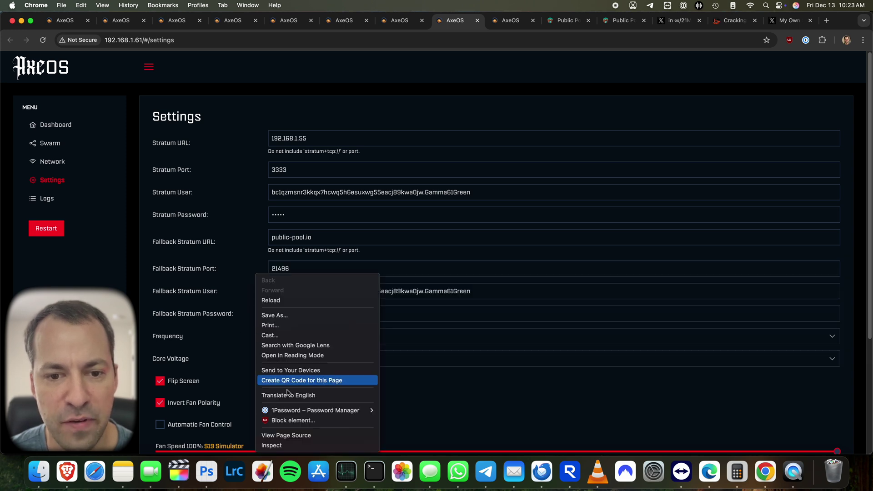
left_click(272, 445)
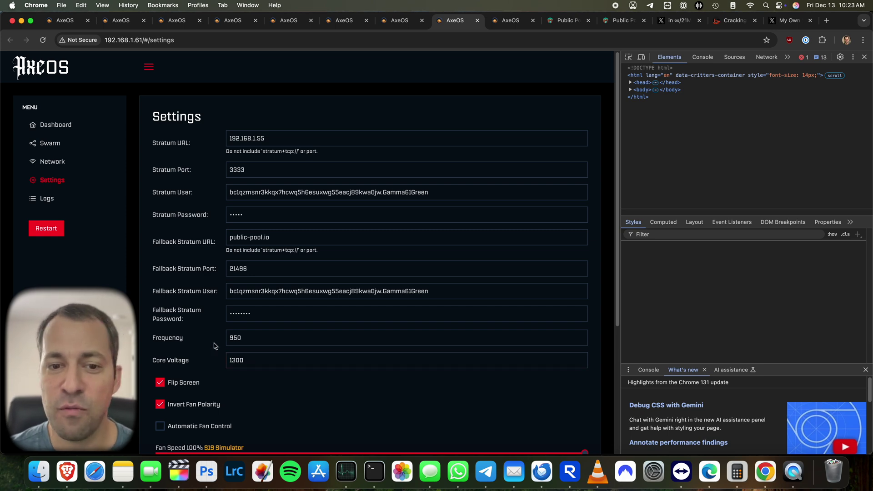
Return to the plebbase overclocking article and scroll down to 'ASIC processor and Bitaxe generations'
left_click(733, 21)
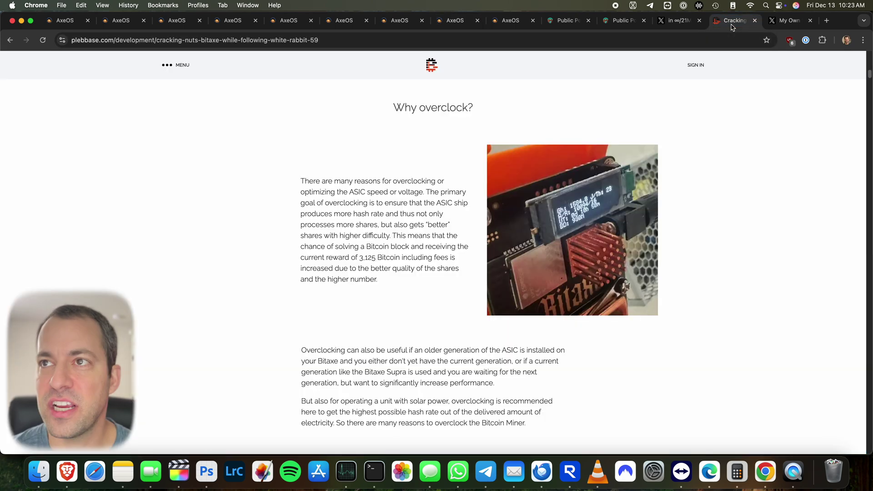
scroll(766, 271, "down", 2)
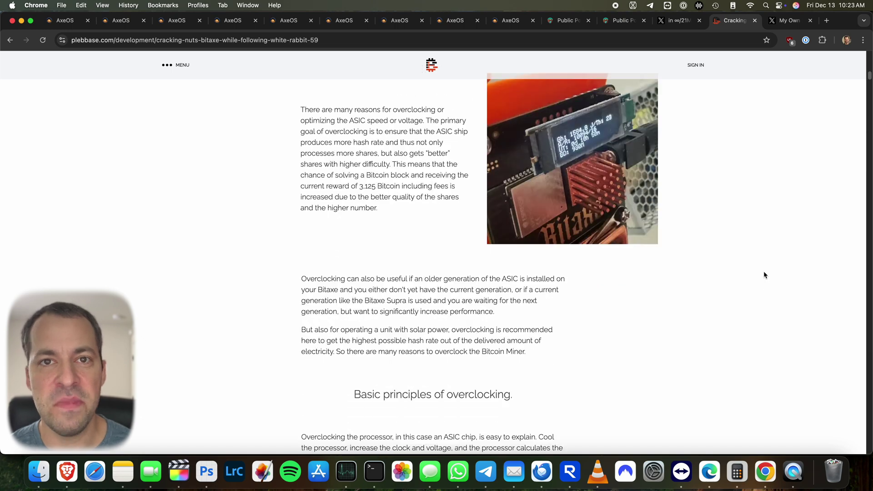
scroll(738, 313, "down", 4)
scroll(740, 315, "down", 7)
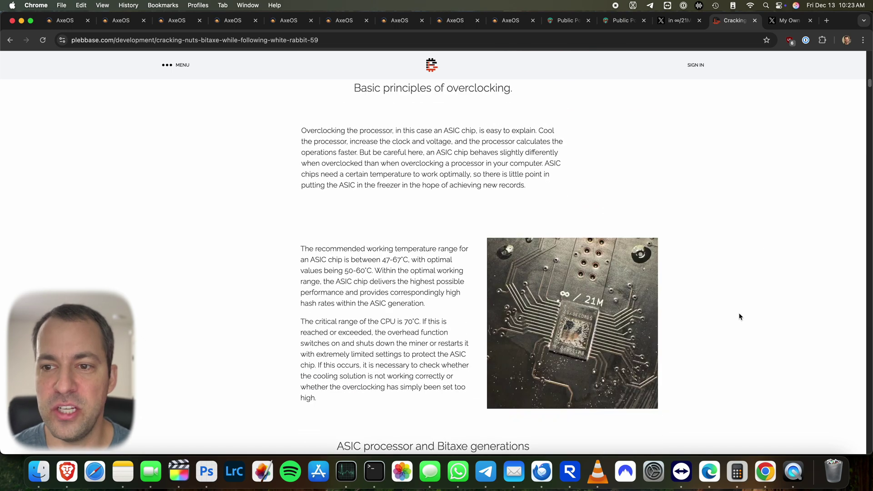
scroll(746, 320, "down", 1)
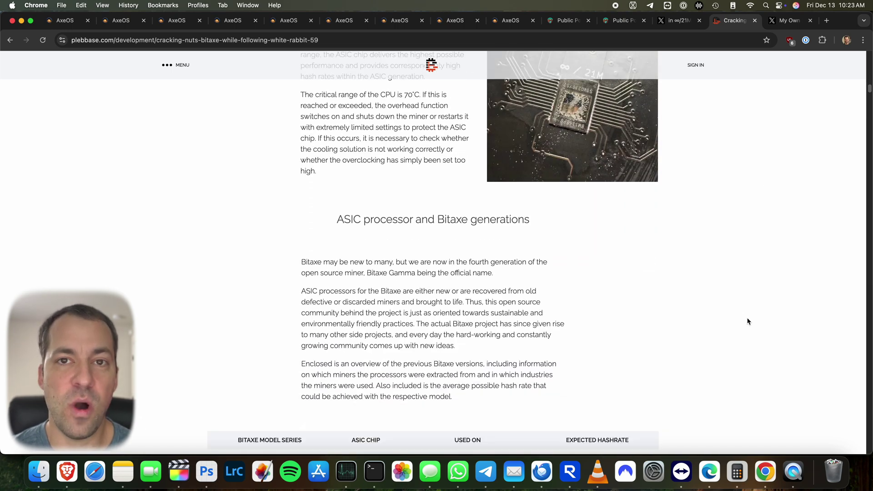